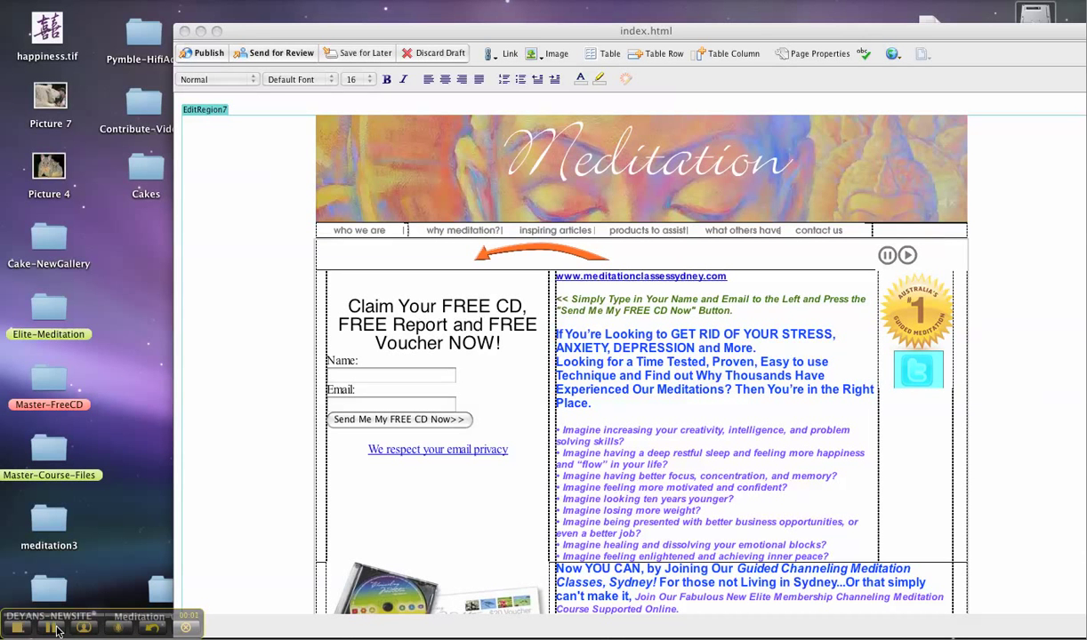
# Step: Activate the Contribute window so the Pages and How Do I panels show beside index.html
pyautogui.click(262, 31)
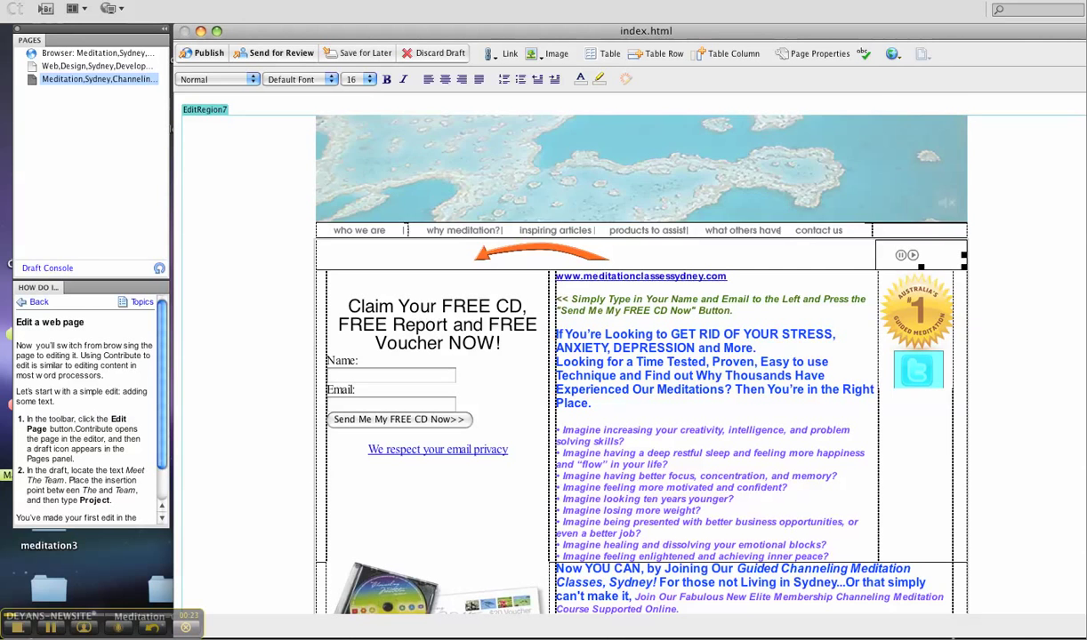
# Step: Delete and retype 'Our' in the blue heading so it reads 'Experienced Our Meditations'
pyautogui.click(625, 362)
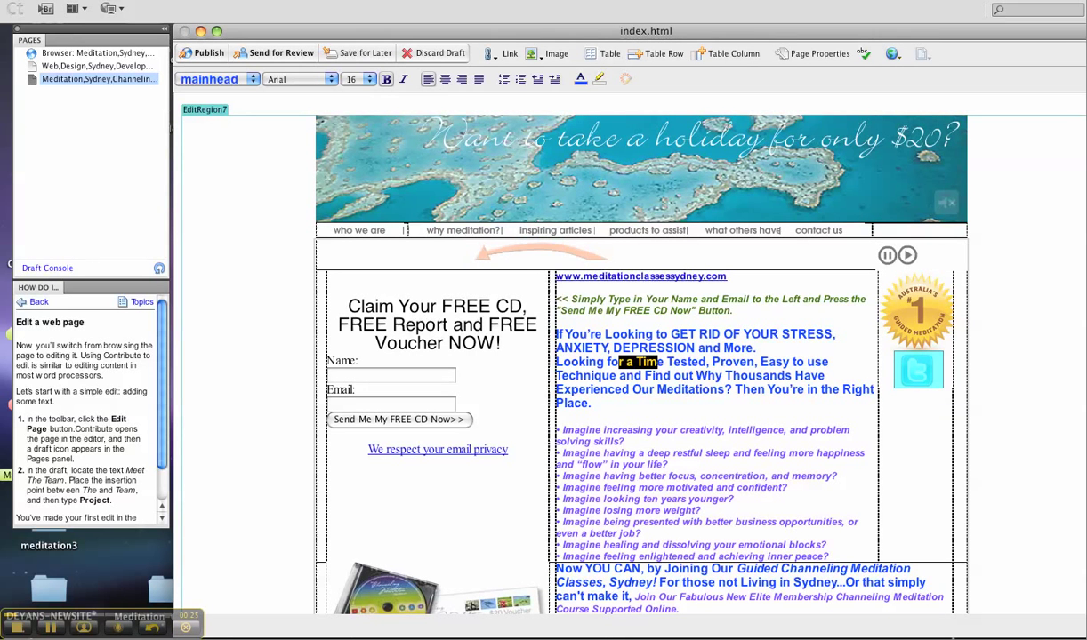
pyautogui.moveTo(612, 429); pyautogui.dragTo(641, 430)
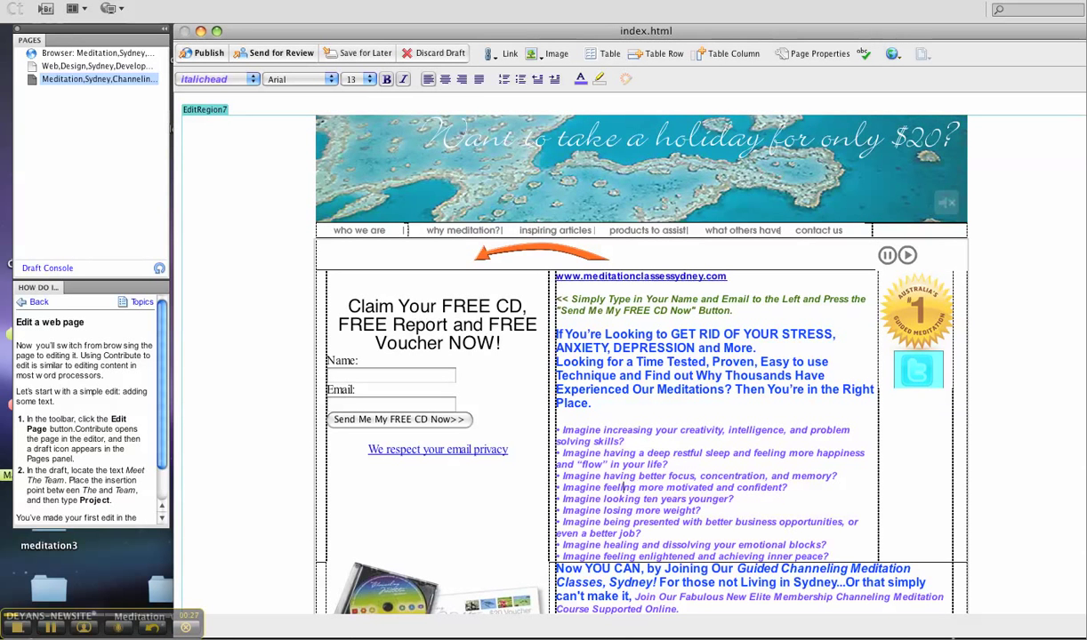
pyautogui.moveTo(656, 388); pyautogui.dragTo(716, 389)
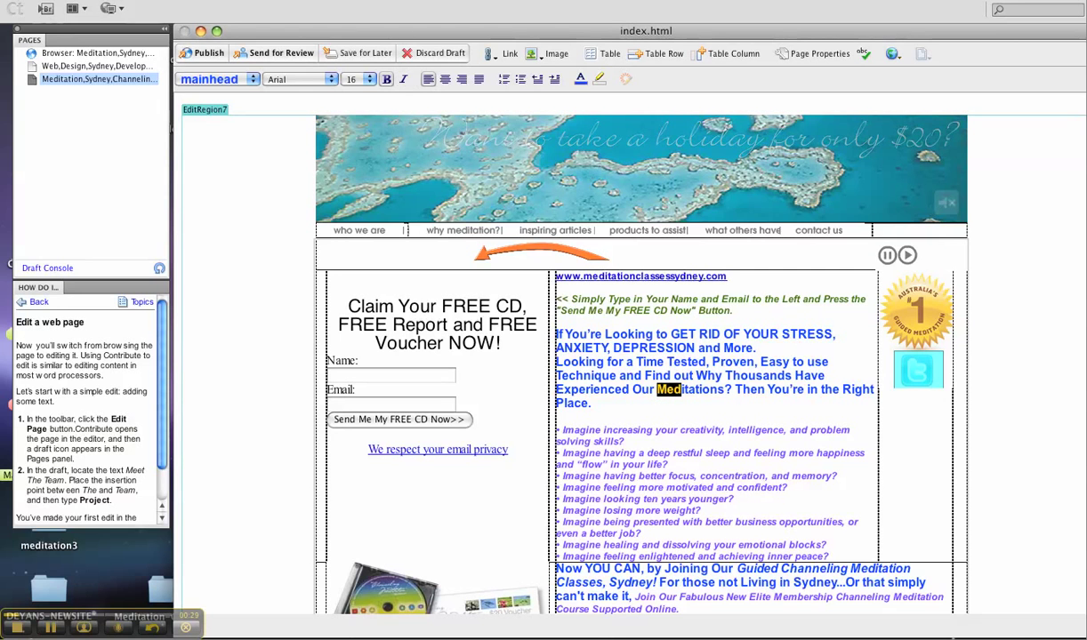
pyautogui.doubleClick(642, 389)
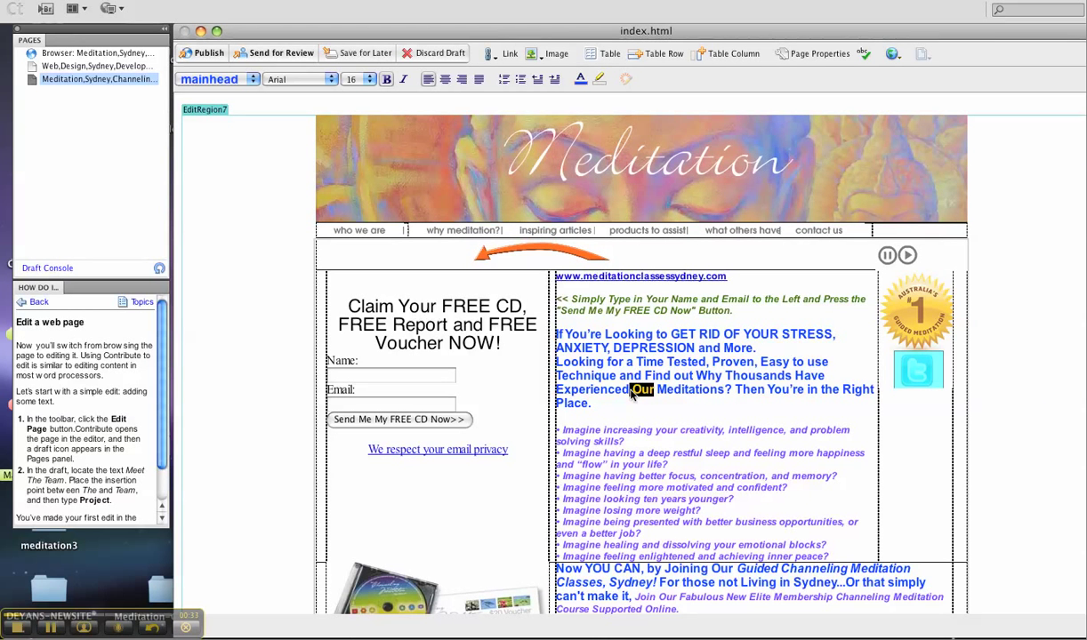
pyautogui.press('BackSpace')
pyautogui.write('Our')
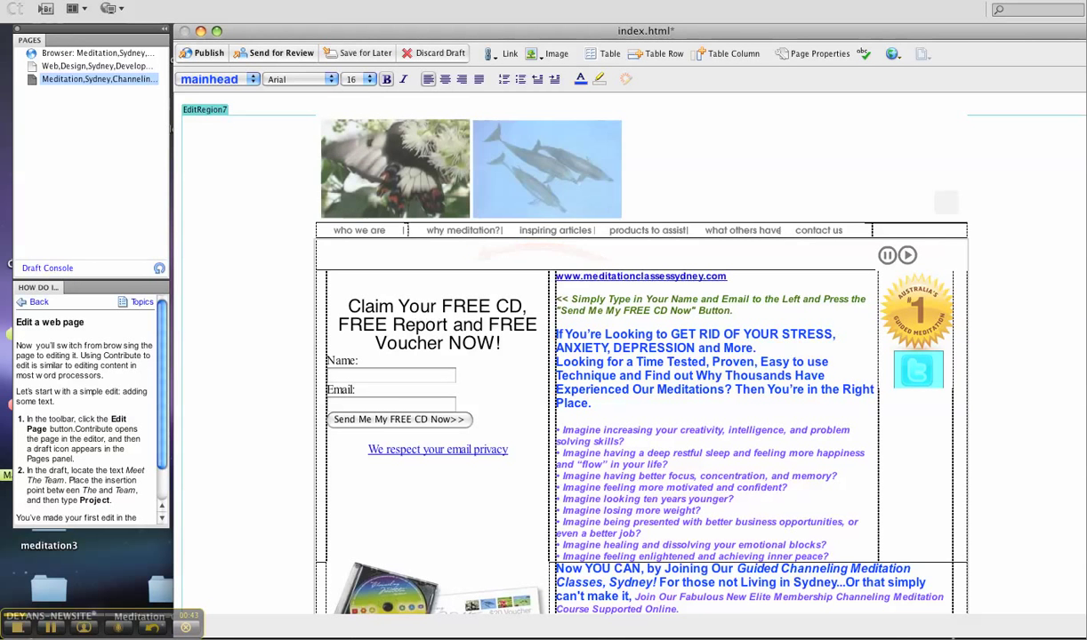
pyautogui.click(214, 79)
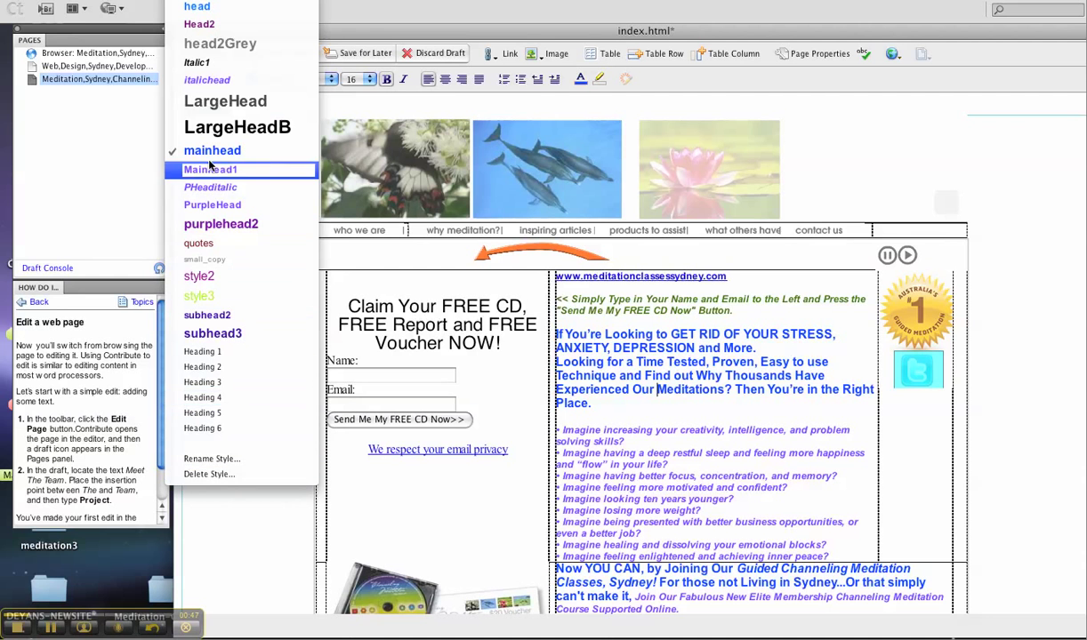
pyautogui.click(210, 151)
pyautogui.click(294, 79)
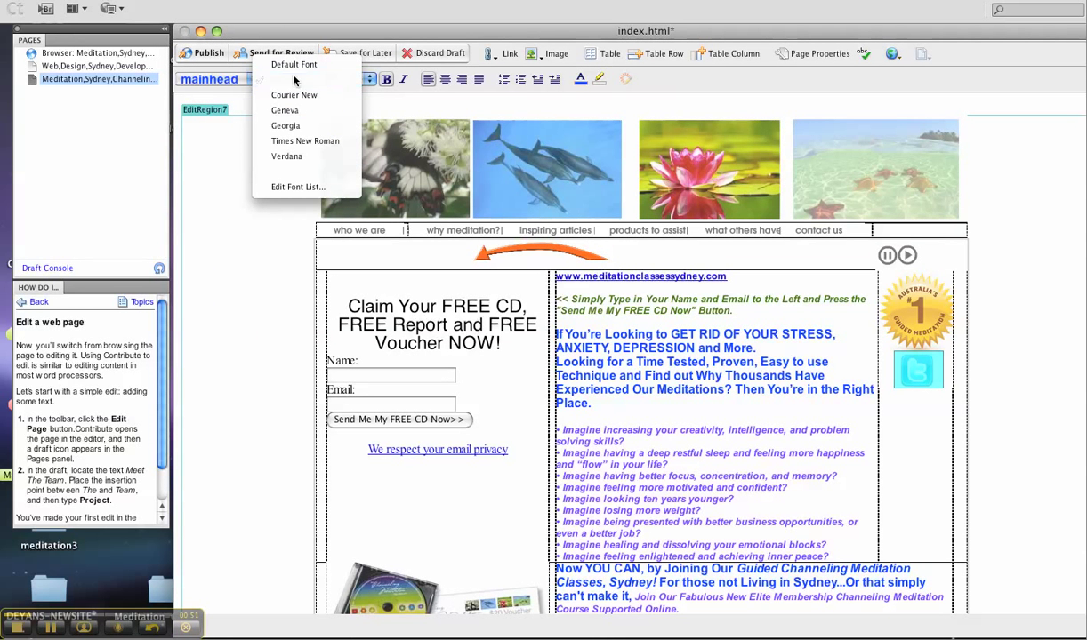
pyautogui.click(294, 80)
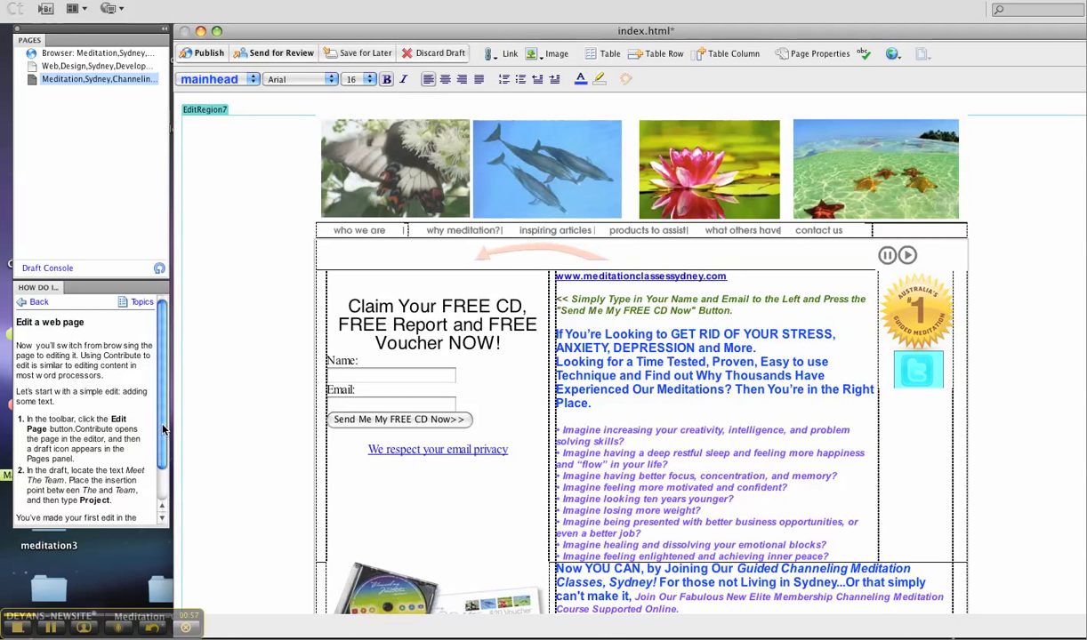
pyautogui.scroll(-1, 134, 444)
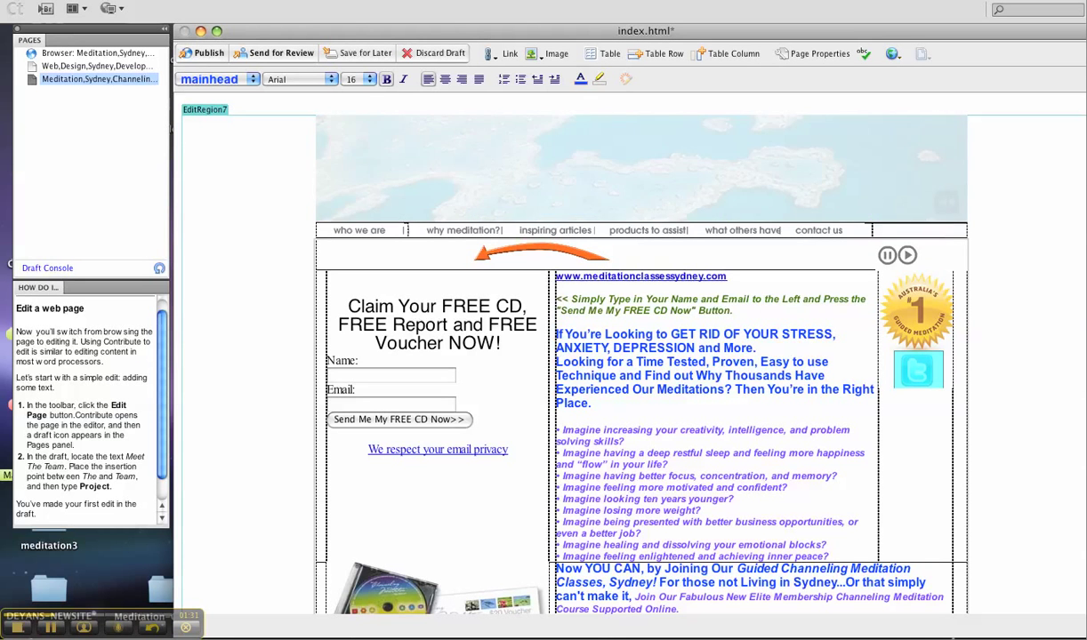
# Step: Break 'Then You're in the Right Place.' onto its own line and apply subhead3 to it
pyautogui.press('Return')
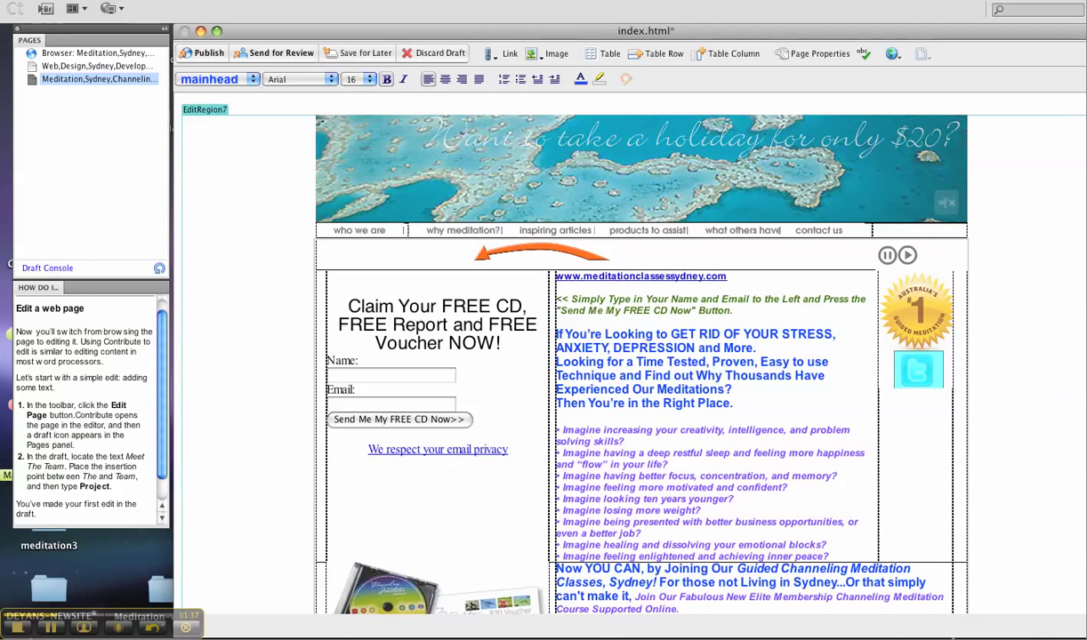
pyautogui.moveTo(734, 404); pyautogui.dragTo(540, 402)
pyautogui.click(538, 402)
pyautogui.moveTo(732, 403); pyautogui.dragTo(555, 403)
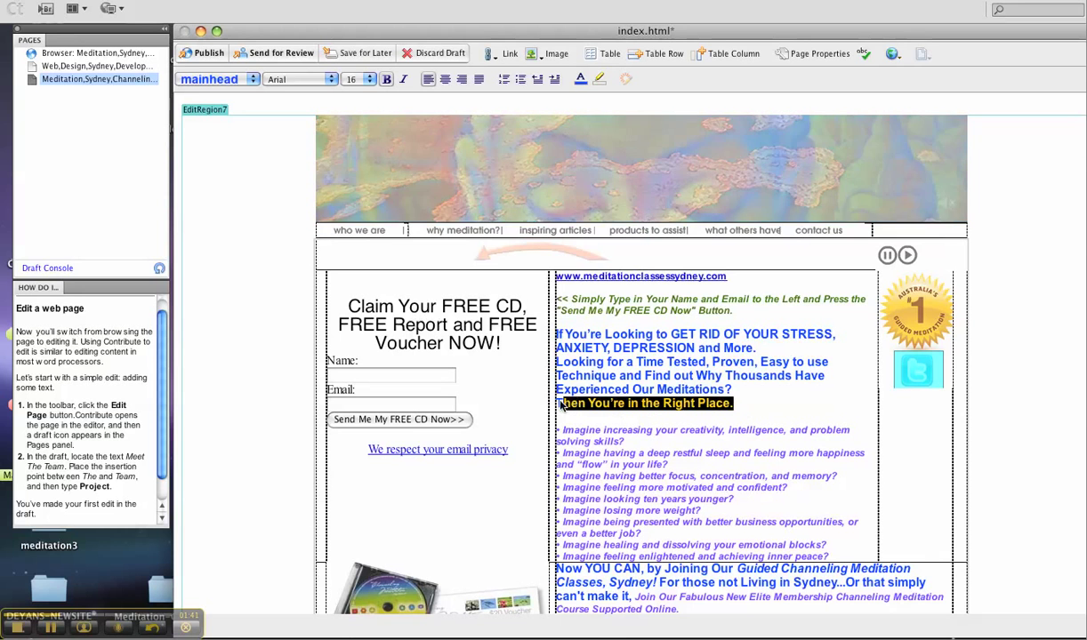
pyautogui.click(214, 80)
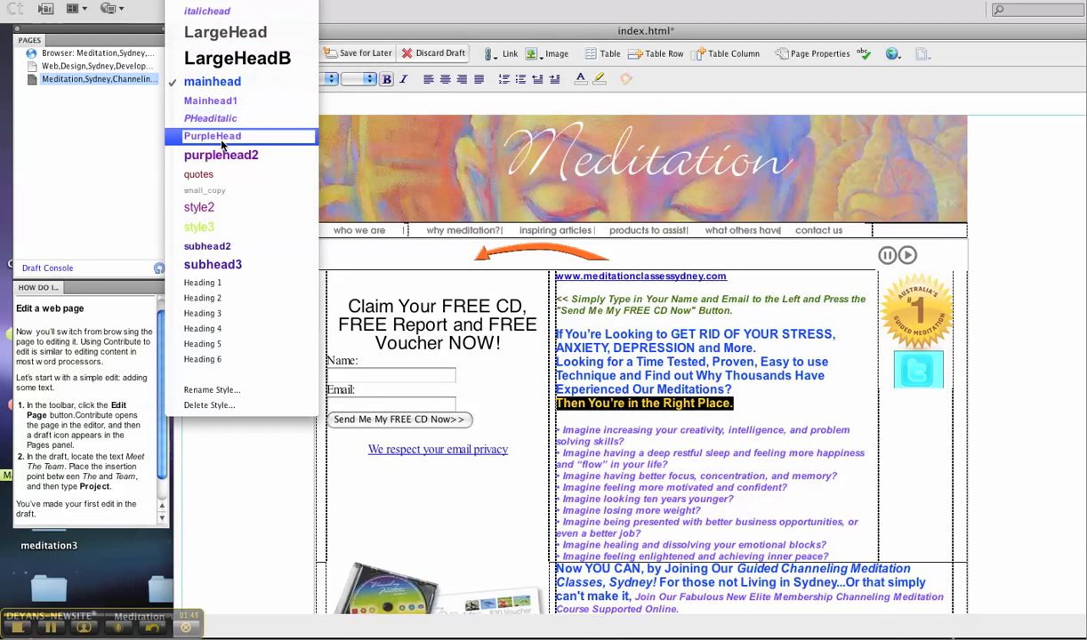
pyautogui.click(229, 266)
# Step: Restore the mainhead style on the 'Then You're in the Right Place.' line
pyautogui.click(598, 405)
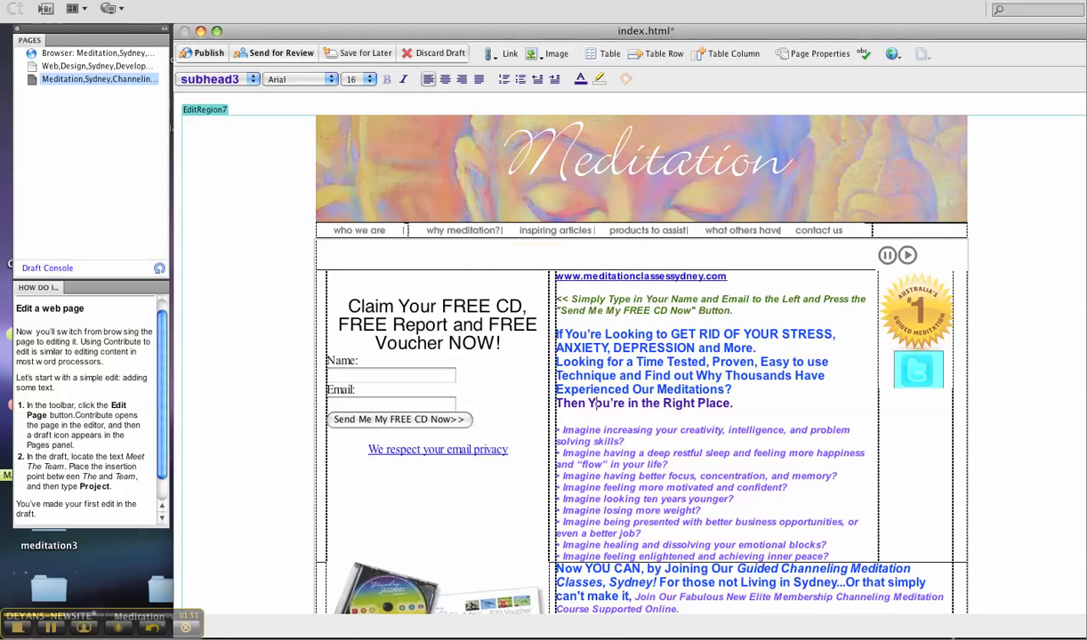
pyautogui.click(555, 400)
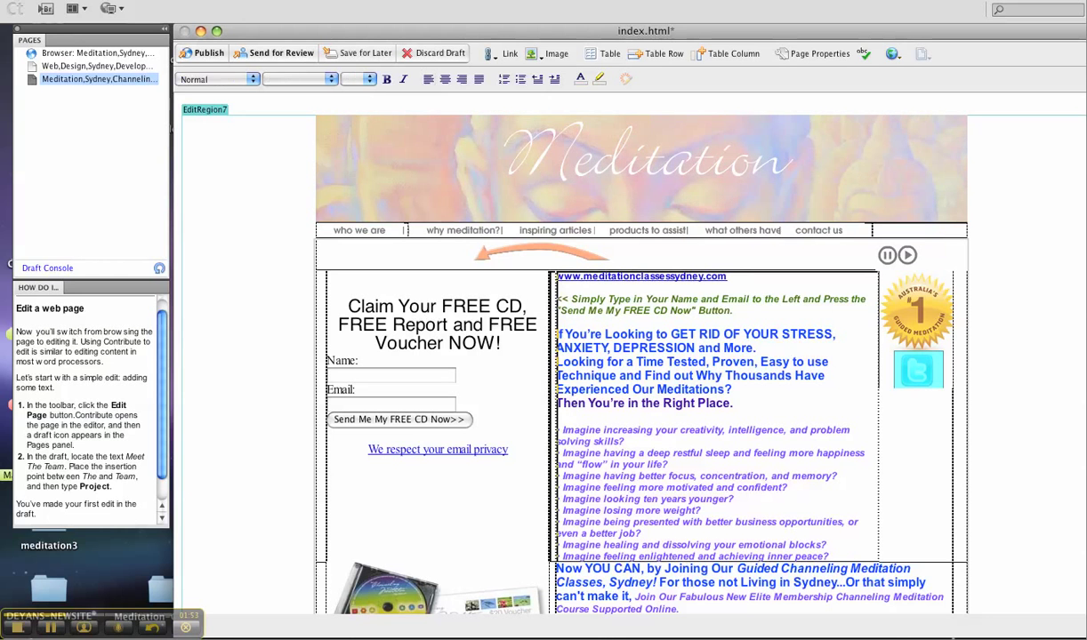
pyautogui.moveTo(734, 403); pyautogui.dragTo(553, 403)
pyautogui.click(226, 80)
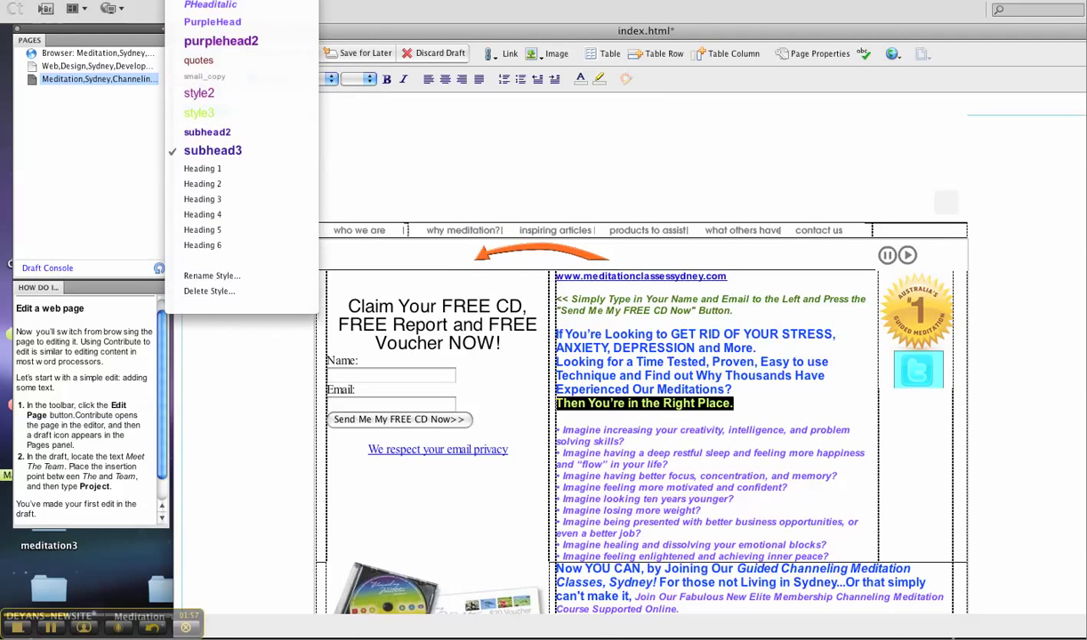
pyautogui.click(221, 78)
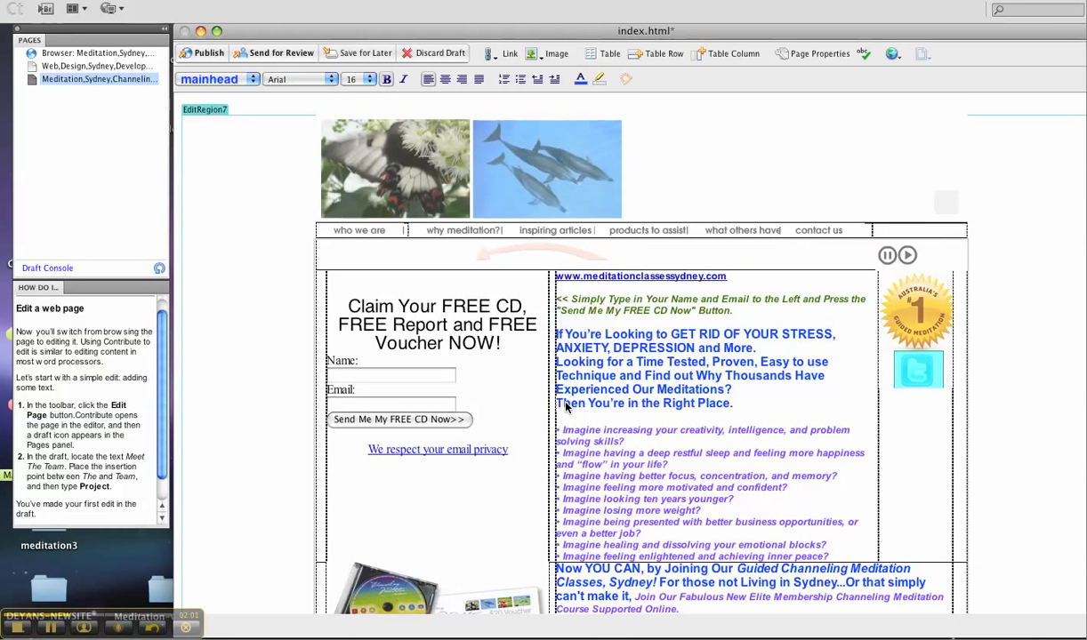
# Step: Merge 'Then You're in the Right Place.' back onto the Meditations line and show 'Publish your changes' help
pyautogui.press('BackSpace')
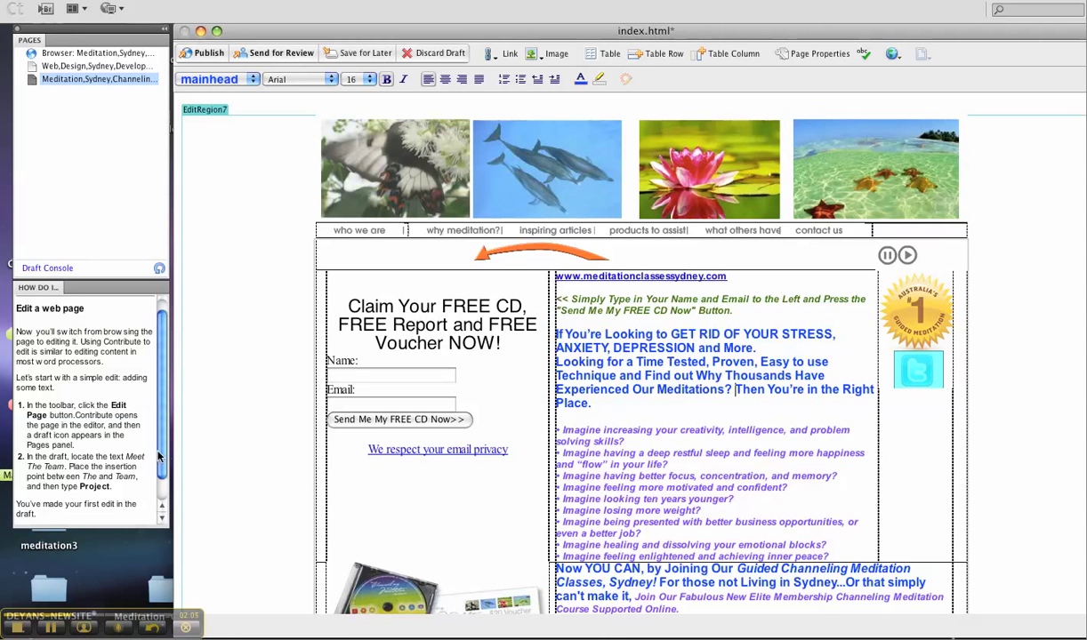
pyautogui.scroll(-2, 161, 469)
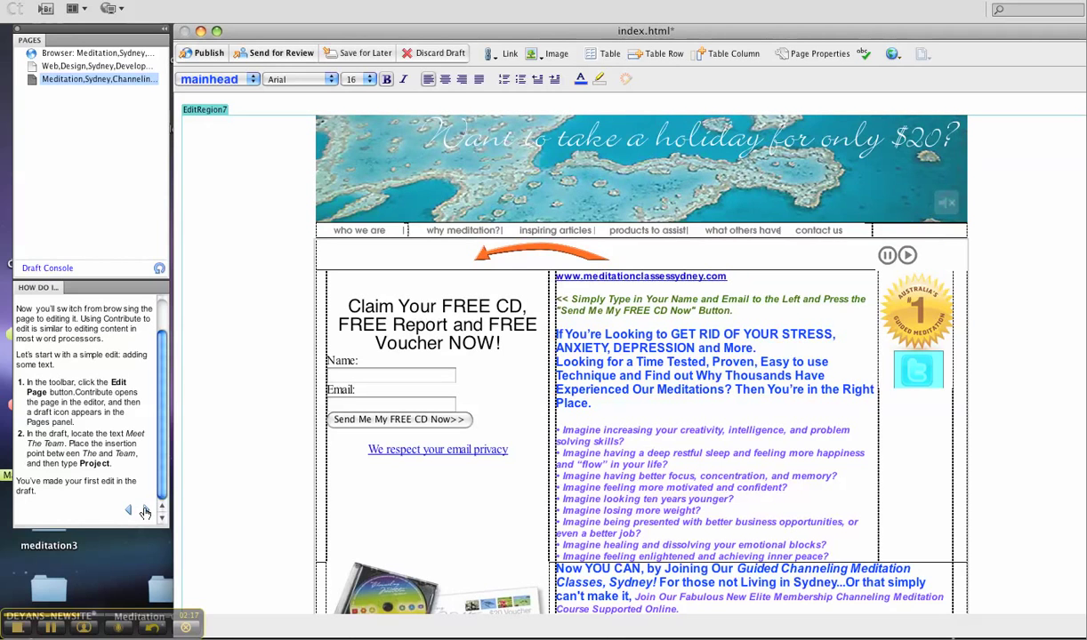
pyautogui.click(145, 511)
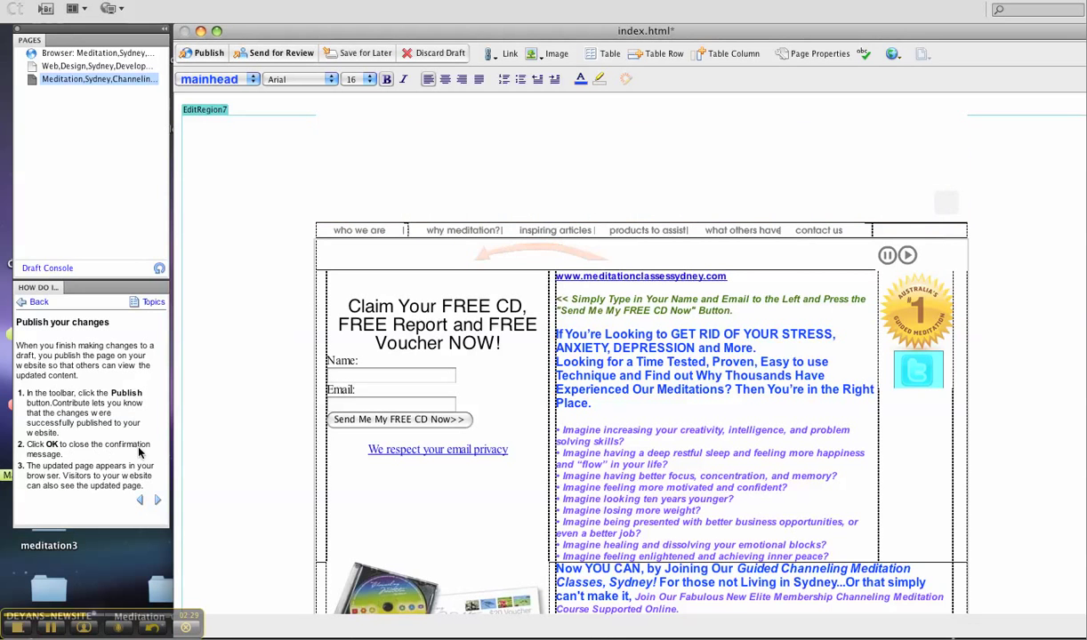
# Step: Publish the index.html draft live and dismiss the Congratulations confirmation
pyautogui.click(203, 57)
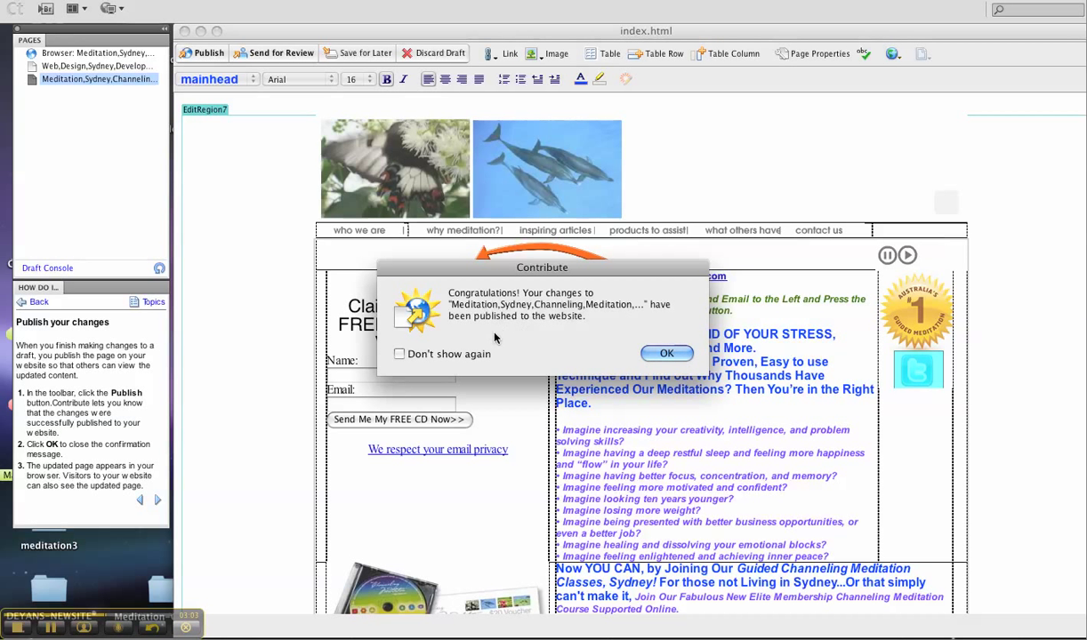
pyautogui.click(665, 353)
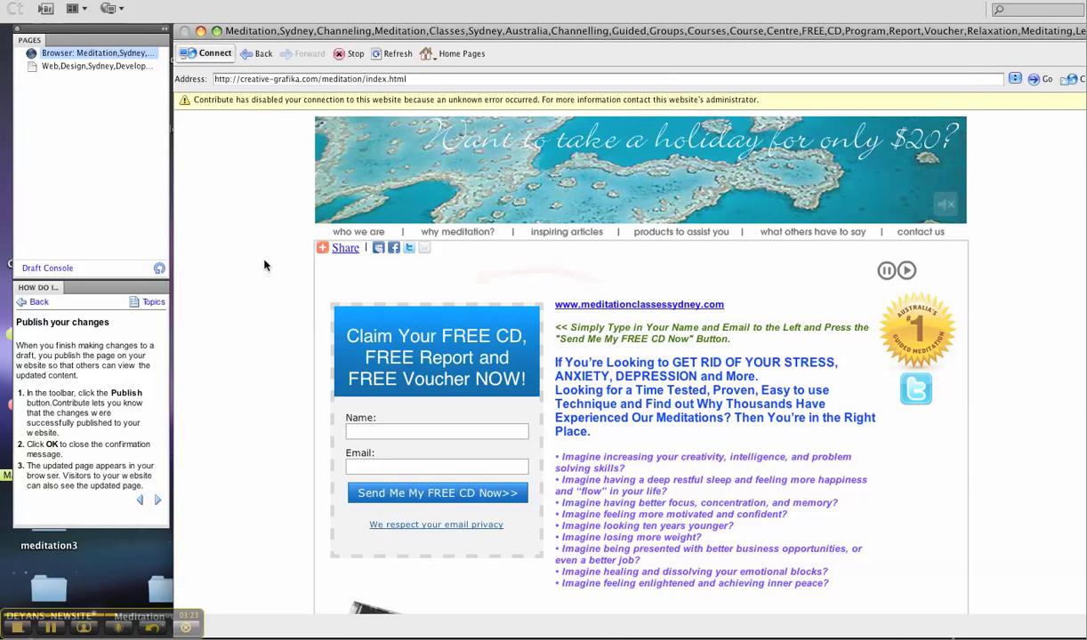
# Step: Reconnect to the meditation website from browser view and let the live home page reload
pyautogui.click(215, 54)
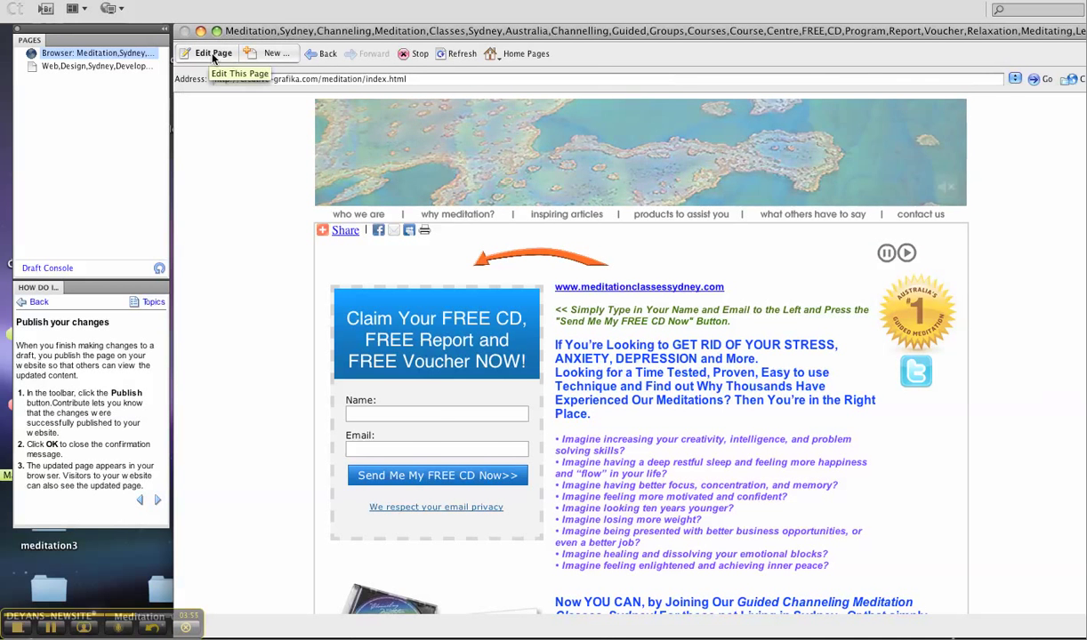
# Step: Open the live home page as a new index.html draft and select the slideshow pause/play graphic
pyautogui.click(214, 55)
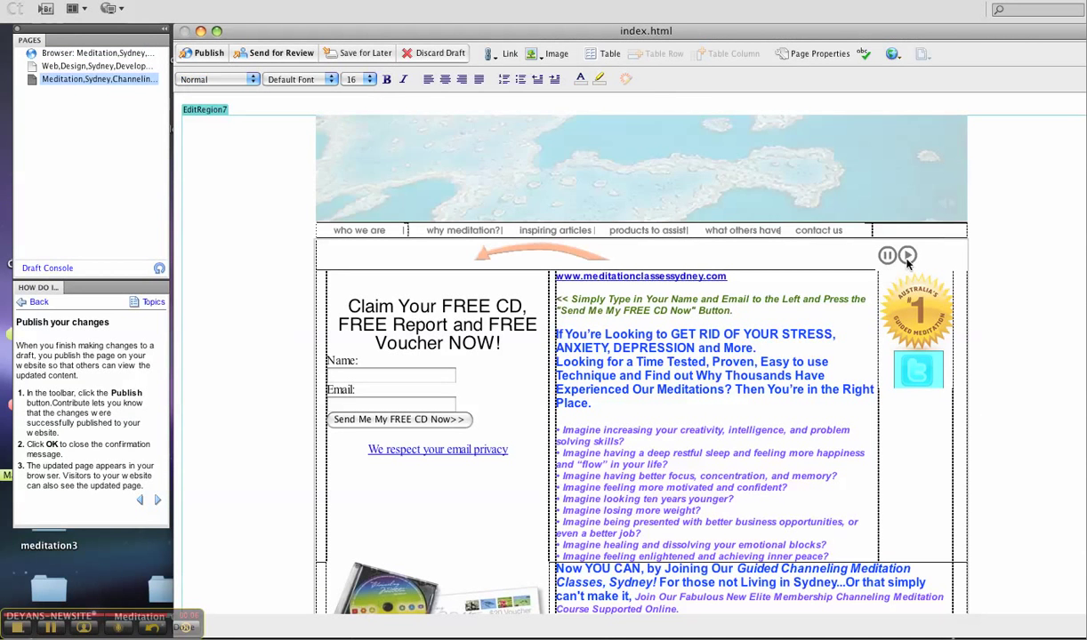
pyautogui.click(900, 256)
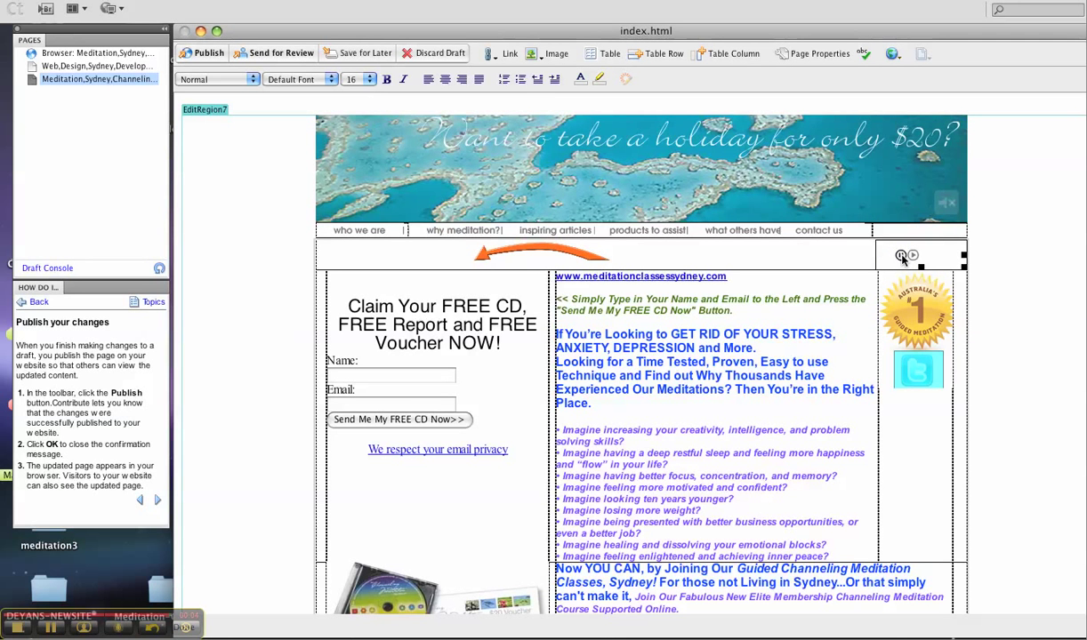